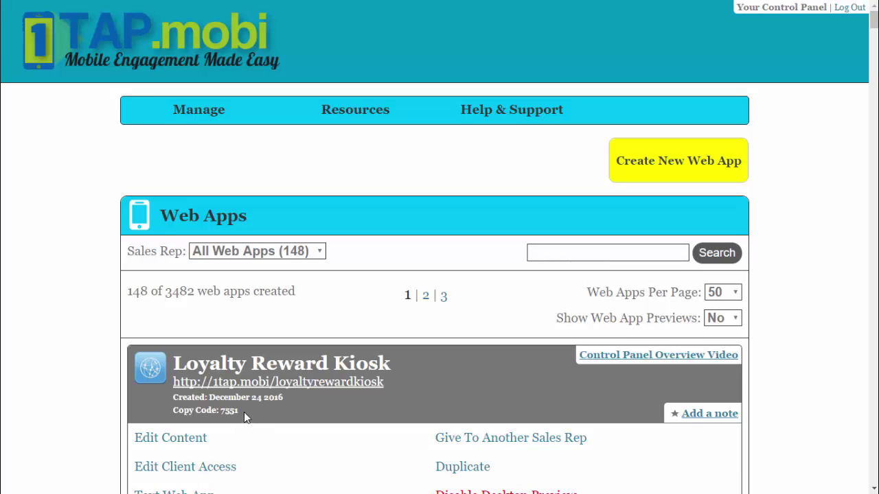
Step: Copy the Loyalty Reward Kiosk copy code 7551 and start a new 2.0 web app
left_click_drag(242, 410, 228, 412)
right_click(230, 411)
left_click(276, 342)
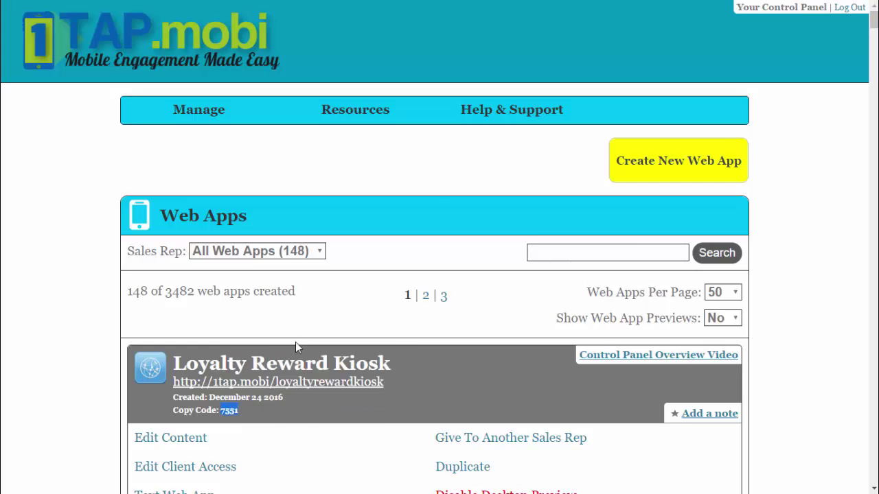
left_click(648, 161)
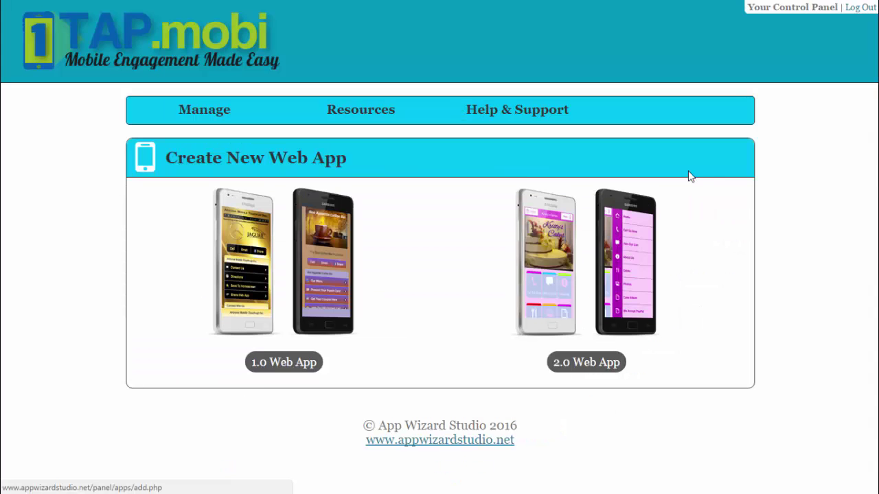
left_click(592, 371)
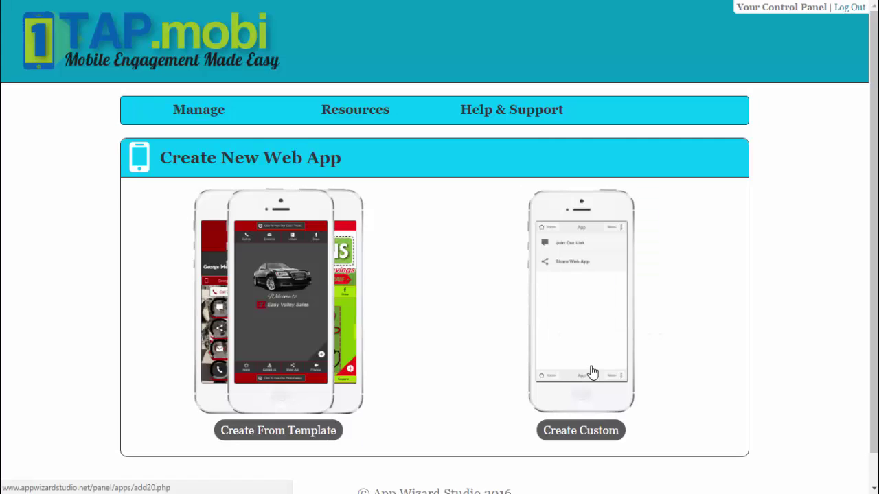
left_click(592, 435)
left_click(302, 245)
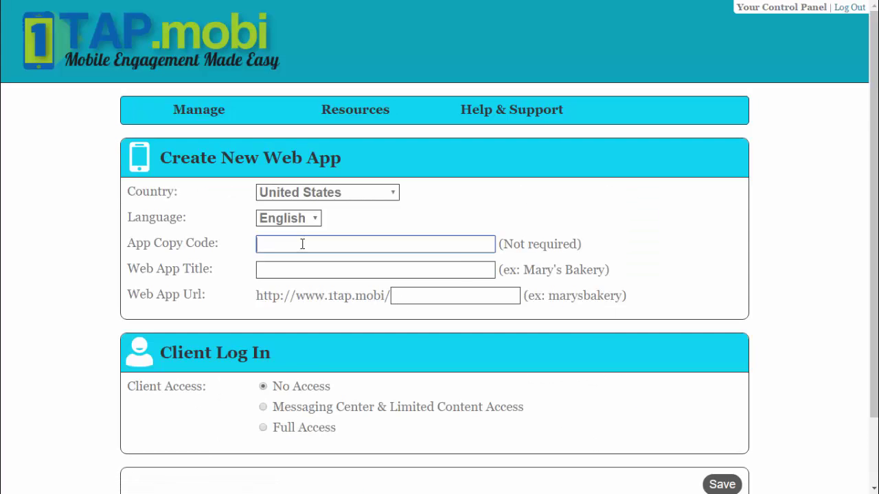
right_click(302, 245)
left_click(354, 324)
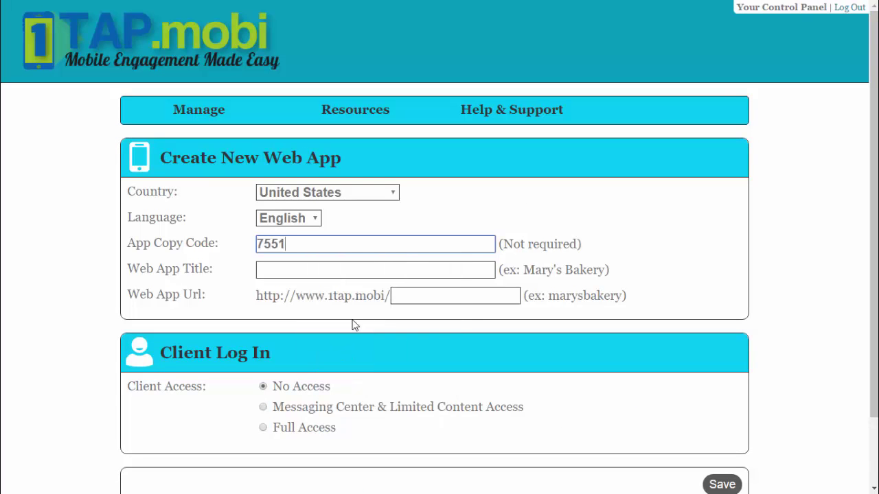
Step: Enter title Kiosk Demo 3 and URL kioskdemo3, then save the new app
left_click(291, 271)
type("Kisok")
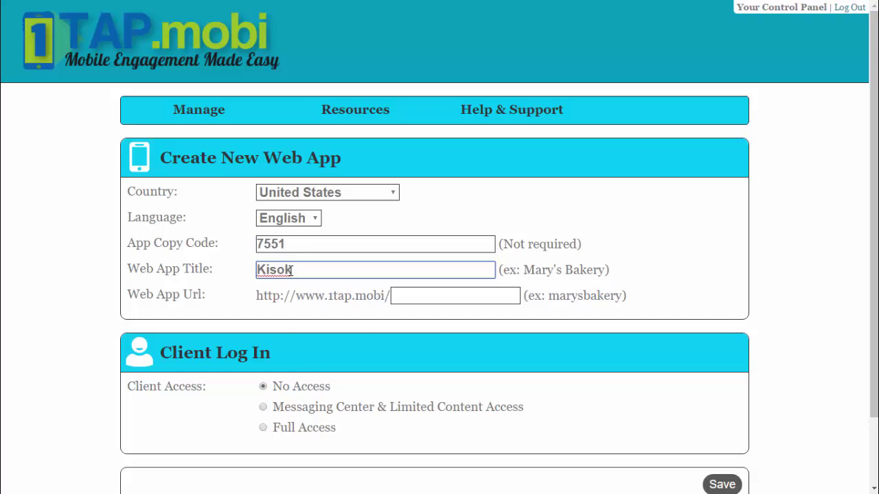
key("BackSpace")
key("BackSpace")
key("BackSpace")
type("sk")
type(" Demo 3")
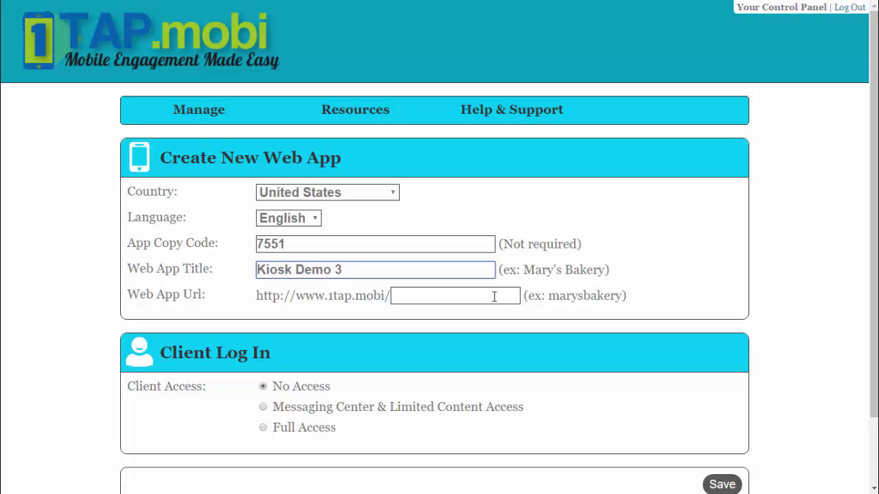
left_click(483, 300)
type("kioskdemo3")
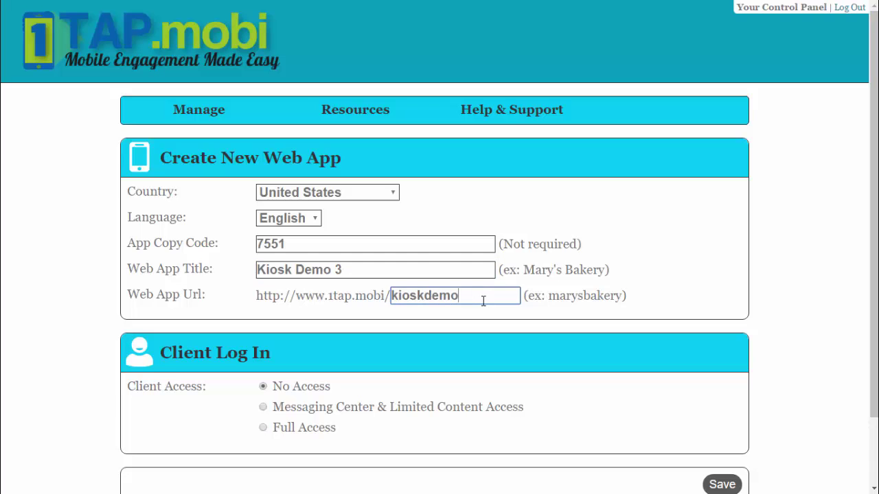
left_click(722, 485)
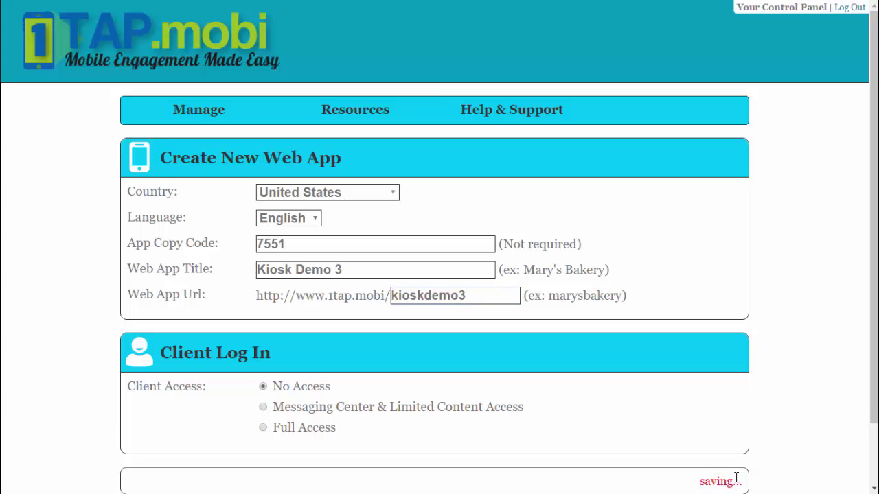
left_click(206, 193)
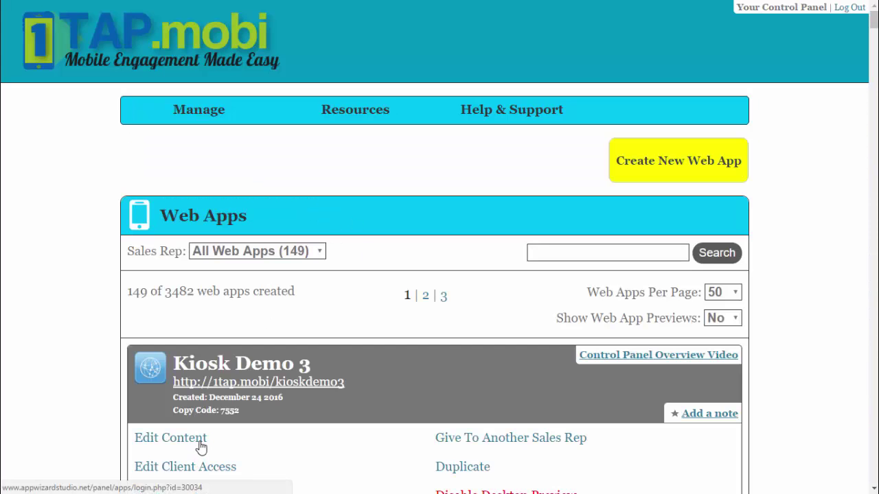
left_click(202, 446)
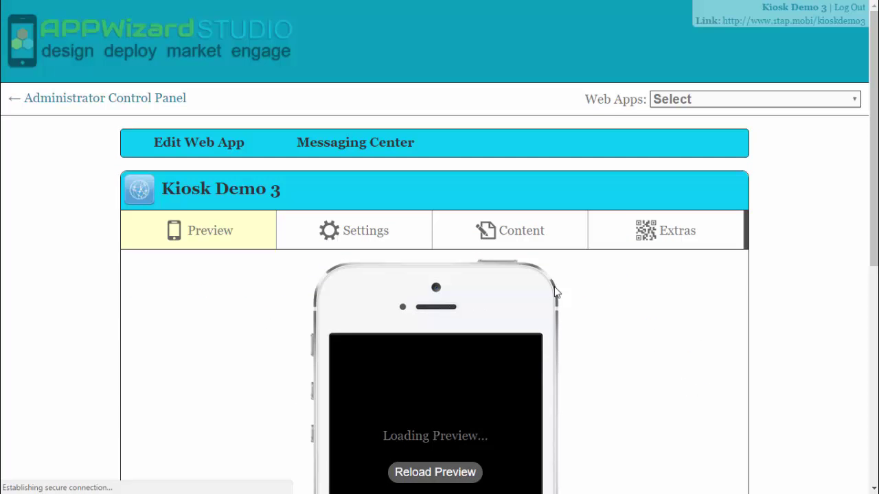
scroll(501, 329, "down", 2)
scroll(501, 329, "down", 1)
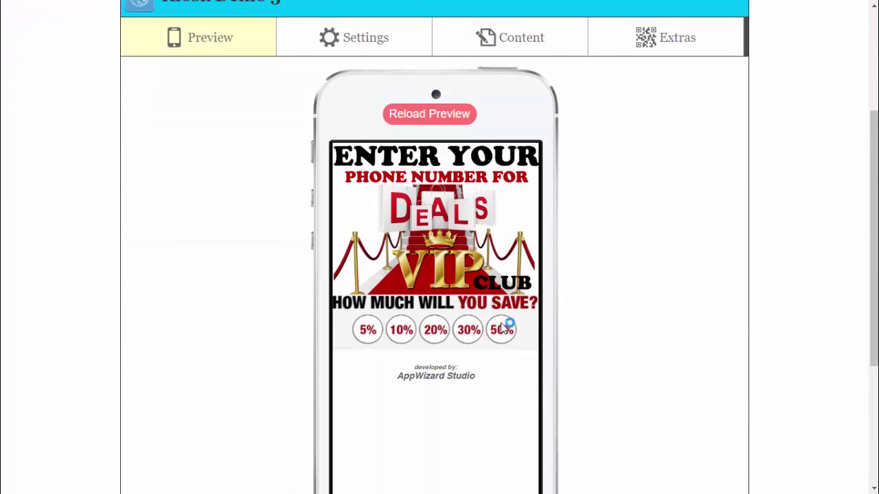
scroll(501, 329, "down", 2)
scroll(501, 328, "up", 1)
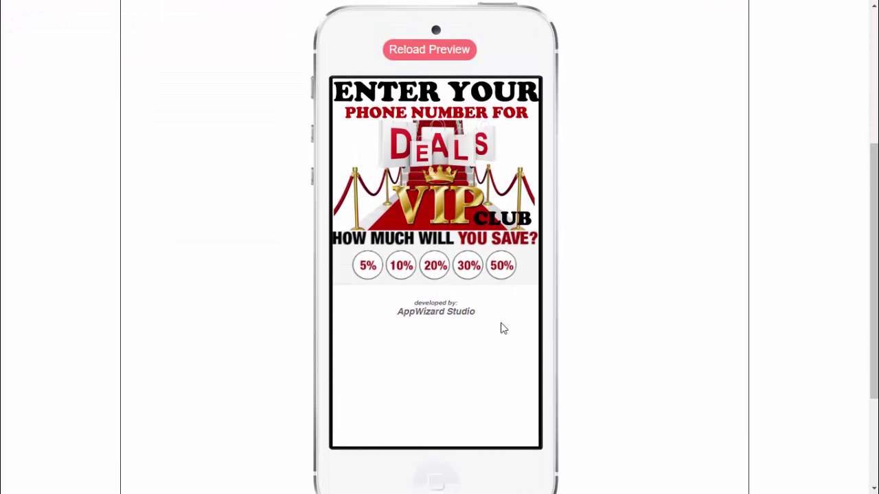
scroll(501, 329, "down", 2)
scroll(501, 329, "up", 2)
scroll(459, 314, "up", 2)
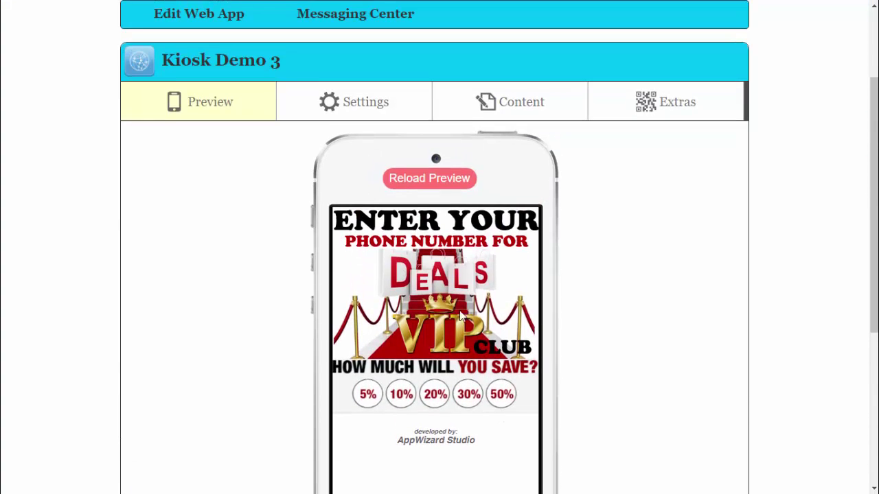
scroll(173, 111, "up", 2)
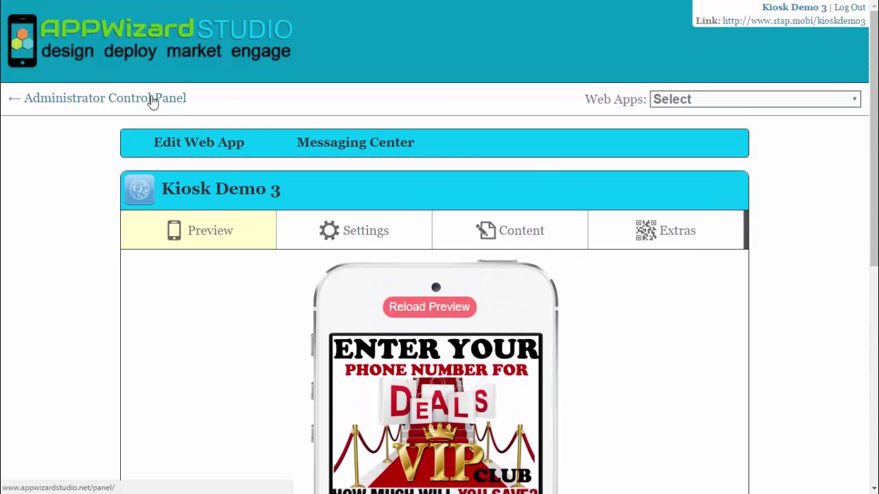
scroll(340, 354, "down", 2)
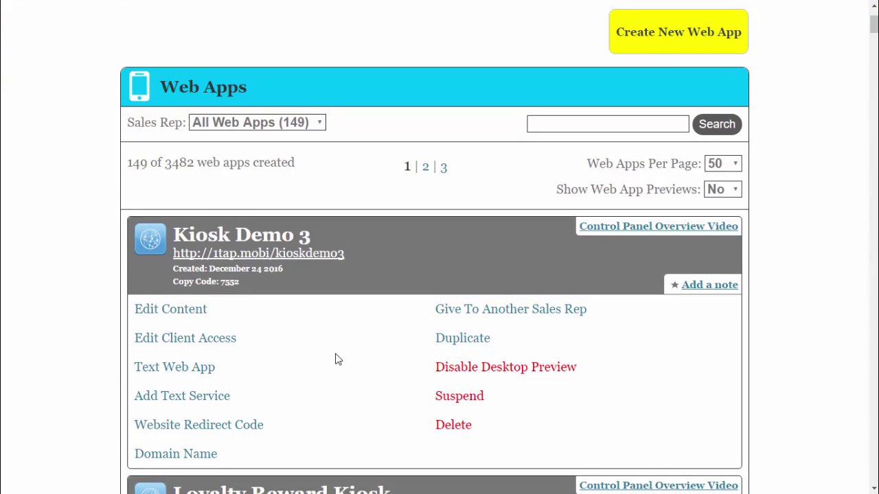
scroll(309, 358, "down", 1)
Step: Add a text service and check keyword kioskdem3 is available on short code 27126
left_click(211, 333)
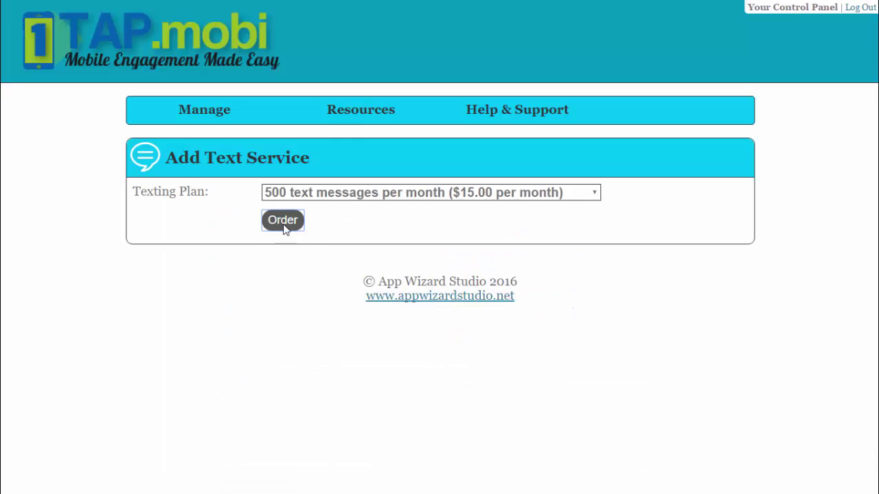
left_click(283, 220)
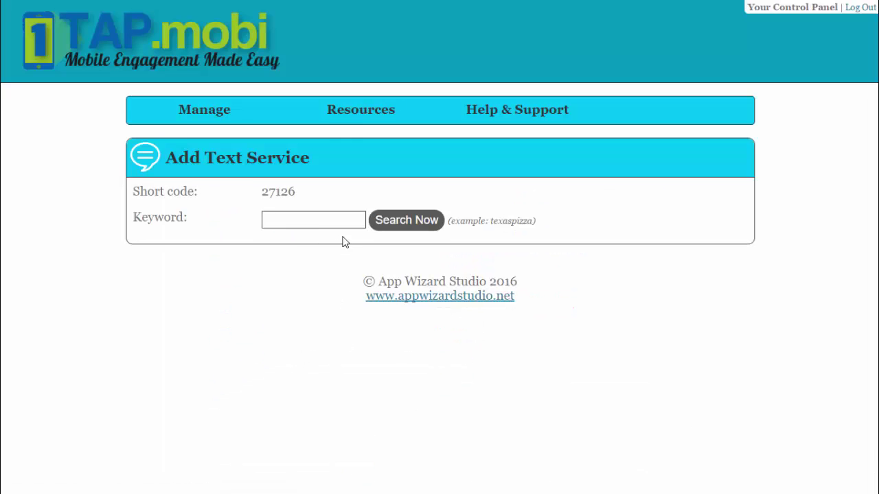
left_click(315, 218)
type("kioskd")
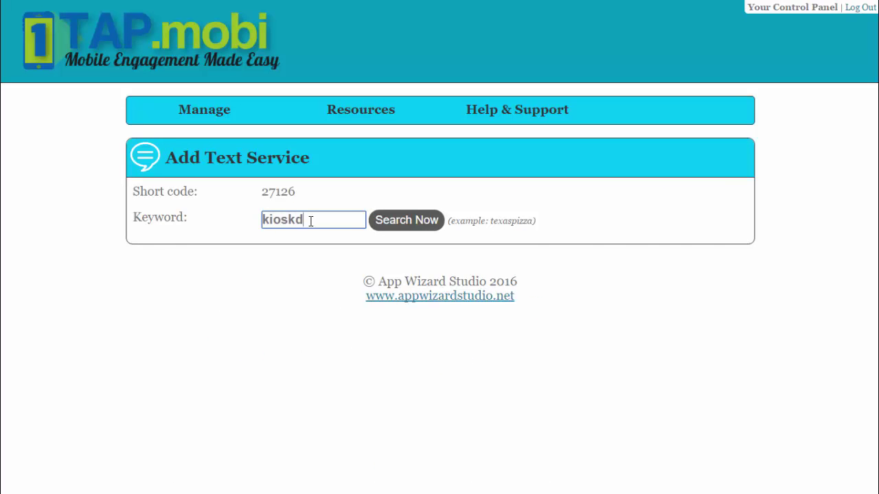
type("em3")
left_click(389, 221)
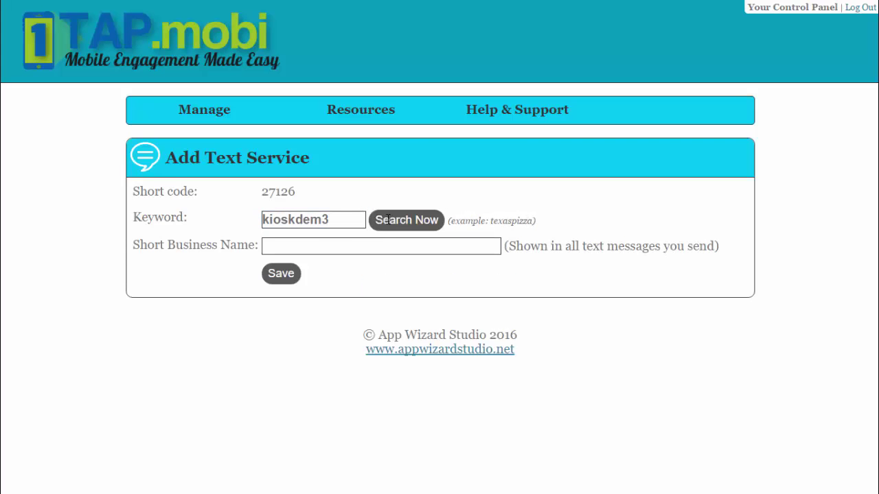
Step: Set the short business name to Kioskdemo3 and save the keyword
left_click(323, 248)
type("i")
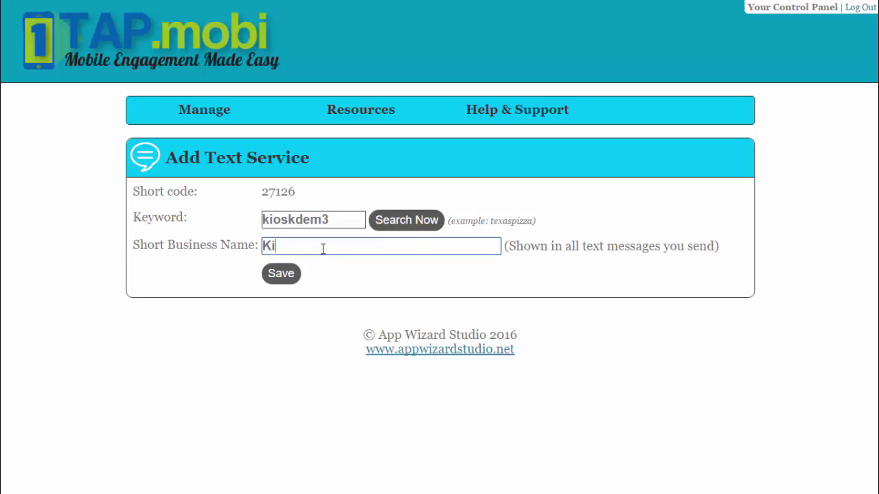
type("oskdemo")
type("3")
left_click(281, 273)
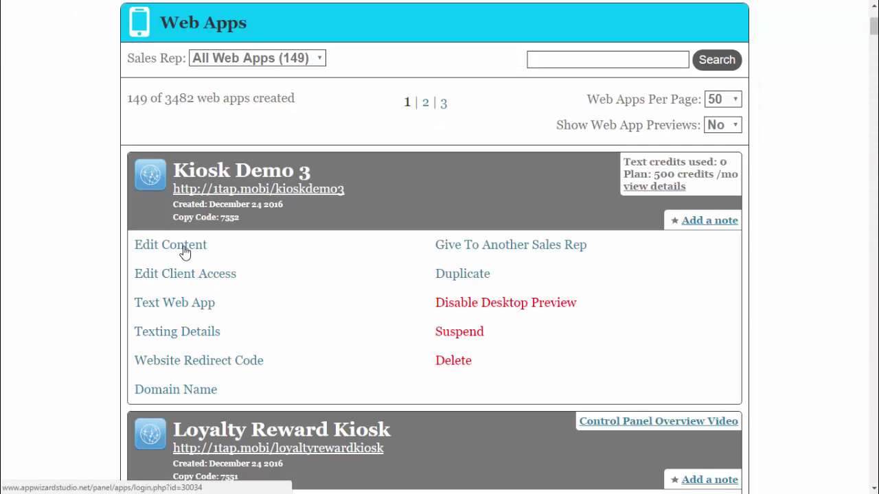
Step: Make the Home Page landing page include the Join Our List sign-up form
left_click(184, 248)
scroll(574, 326, "down", 3)
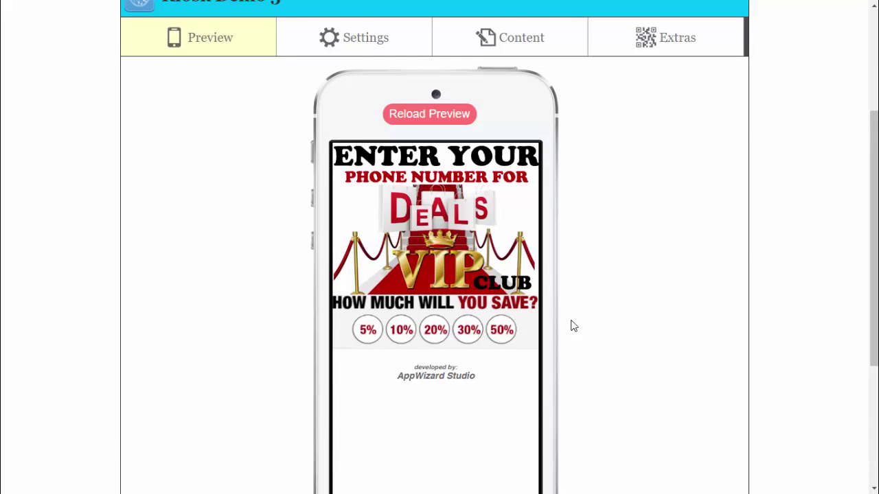
scroll(480, 329, "down", 1)
scroll(647, 298, "up", 2)
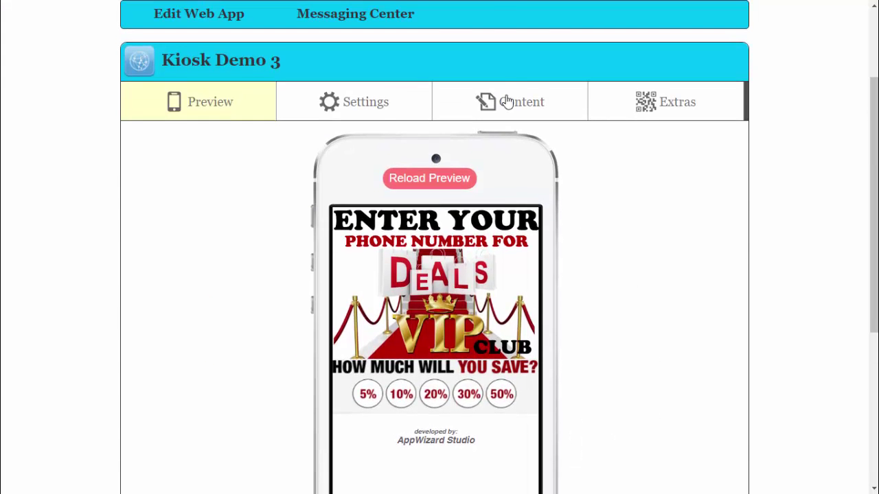
left_click(494, 101)
left_click(713, 141)
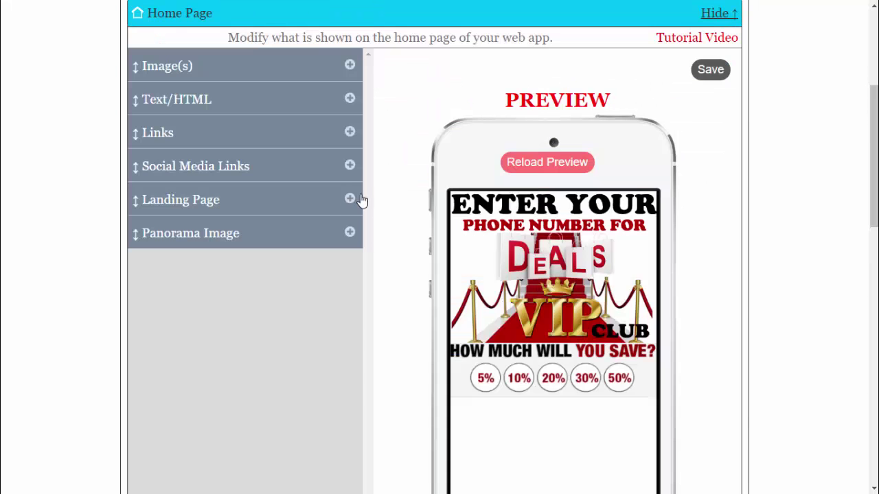
left_click(349, 200)
left_click(311, 230)
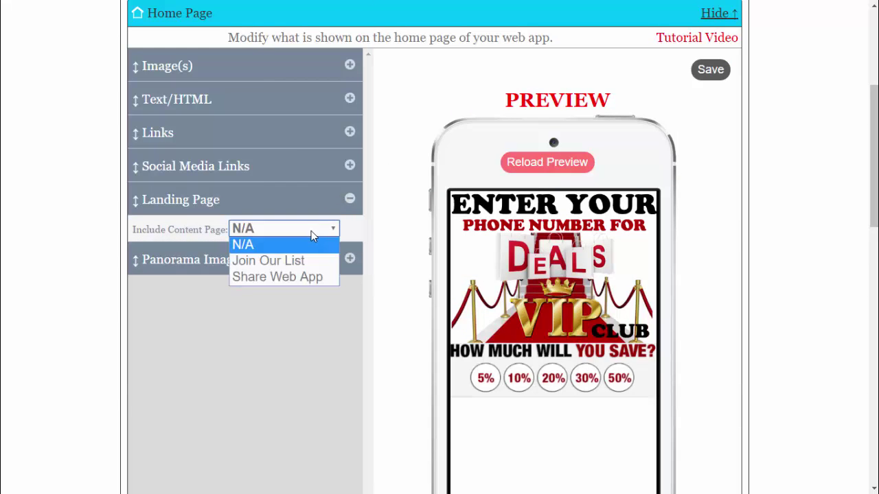
left_click(296, 261)
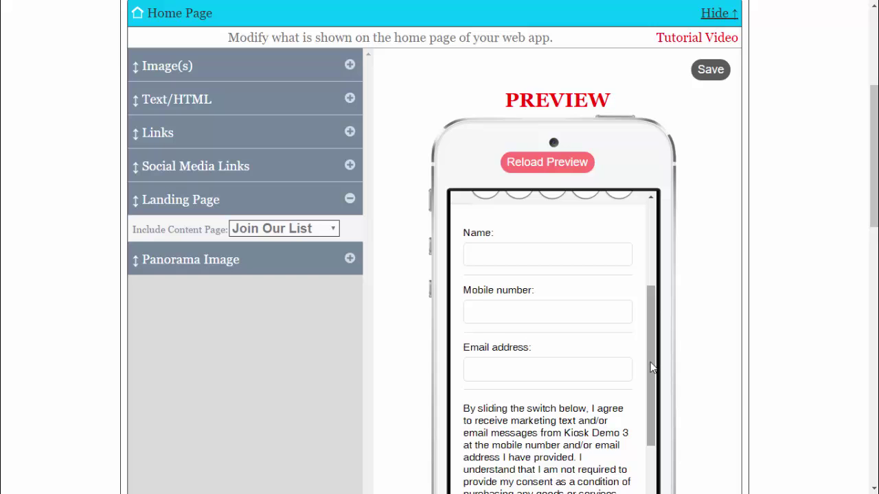
mouse_move(646, 370)
left_mouse_down()
mouse_move(647, 413)
mouse_move(659, 283)
left_mouse_up()
Step: In Join Our List, turn email subscriptions off and birthday questions on, saving both
scroll(273, 342, "down", 7)
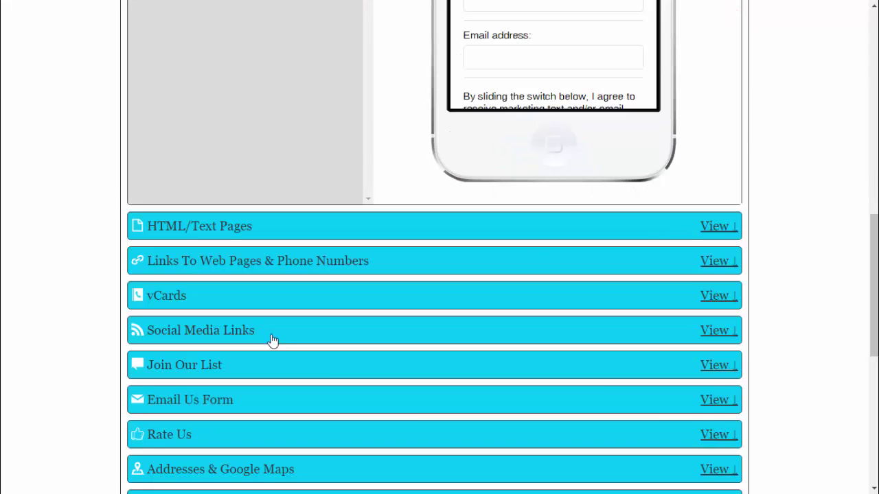
left_click(719, 370)
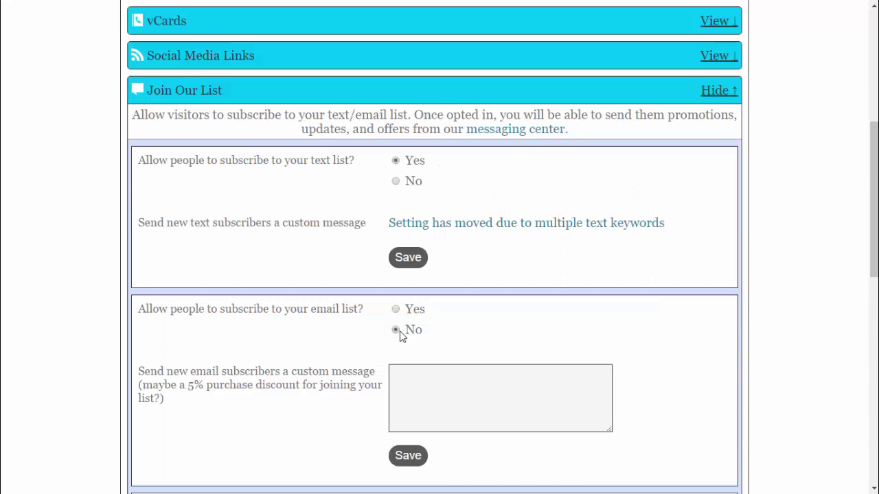
left_click(397, 330)
scroll(481, 333, "down", 2)
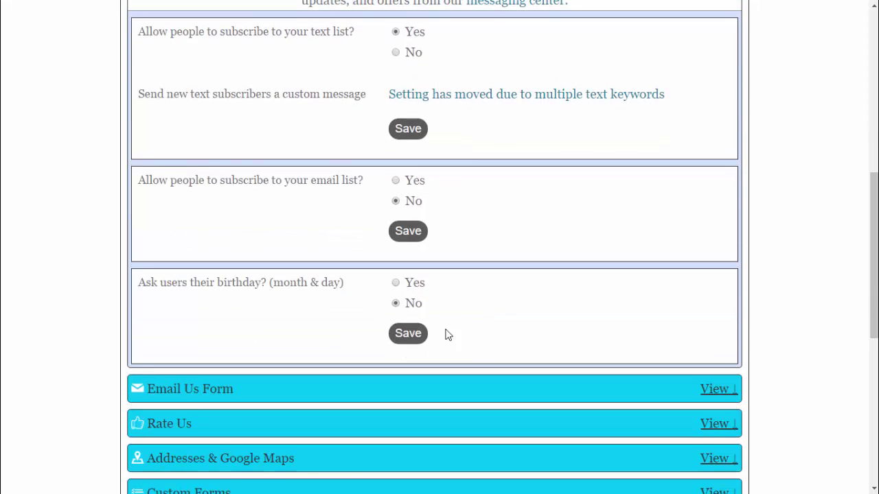
left_click(396, 283)
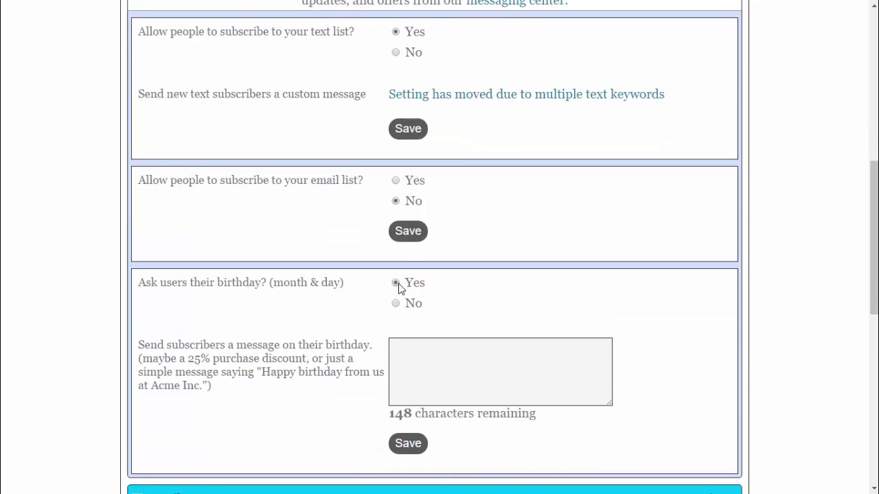
left_click(408, 232)
left_click(407, 444)
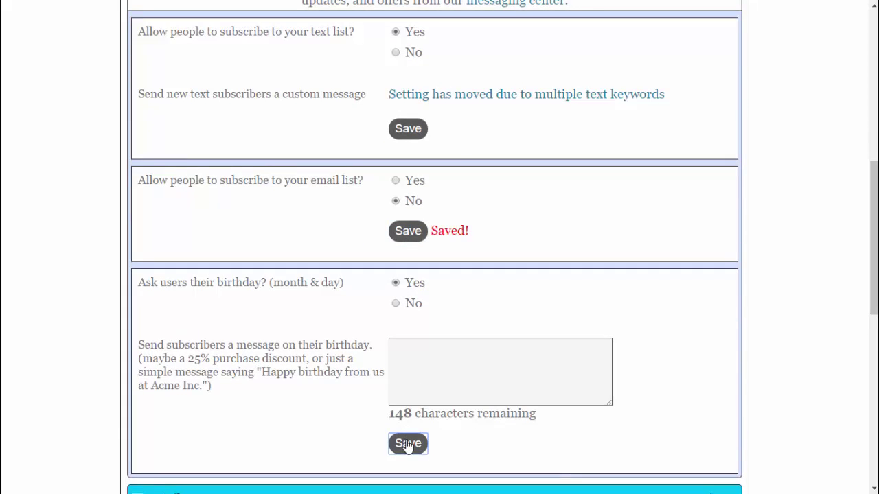
Step: Set and save the birthday message 'Happy Reward Here'
left_click(433, 360)
type("Happ")
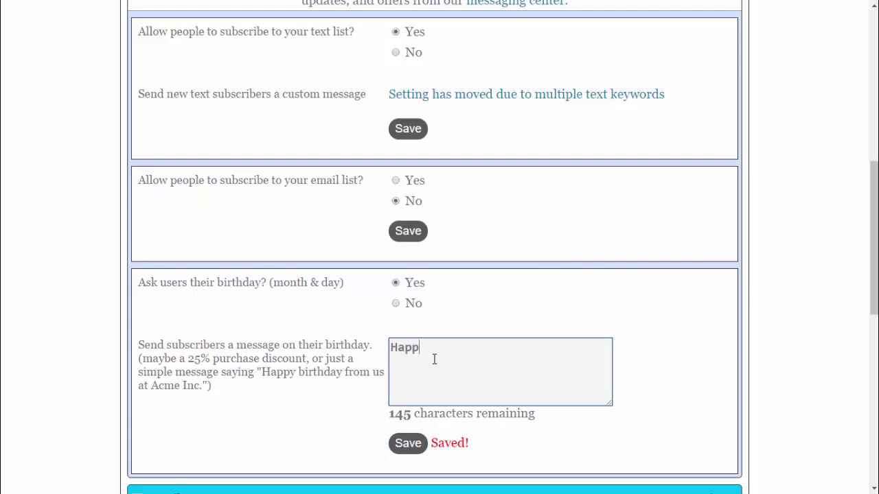
type("ty")
key("BackSpace")
key("BackSpace")
key("BackSpace")
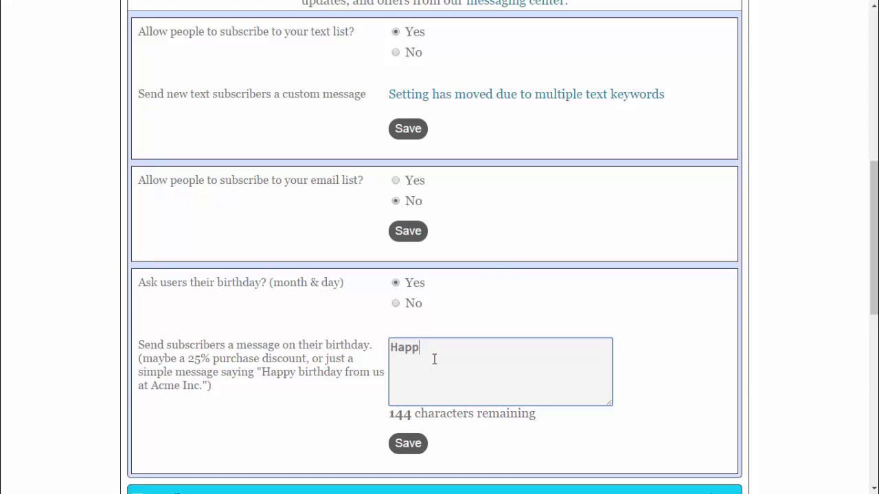
type("y R")
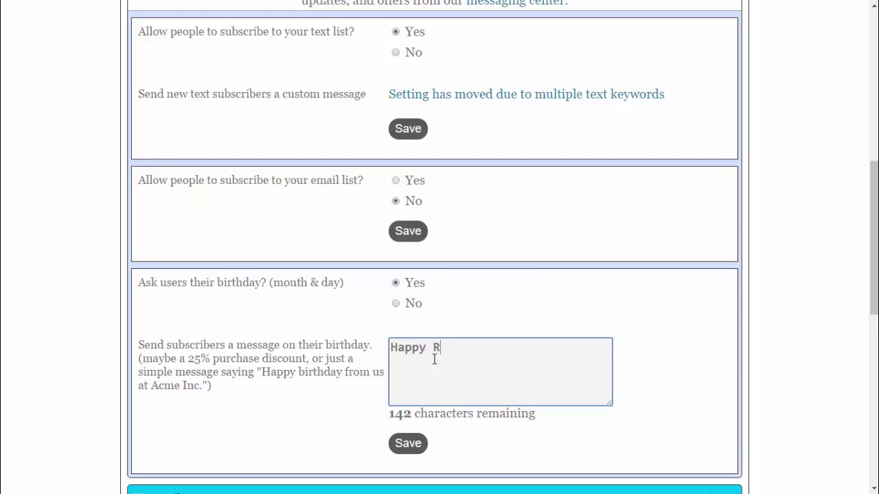
type("eward Here")
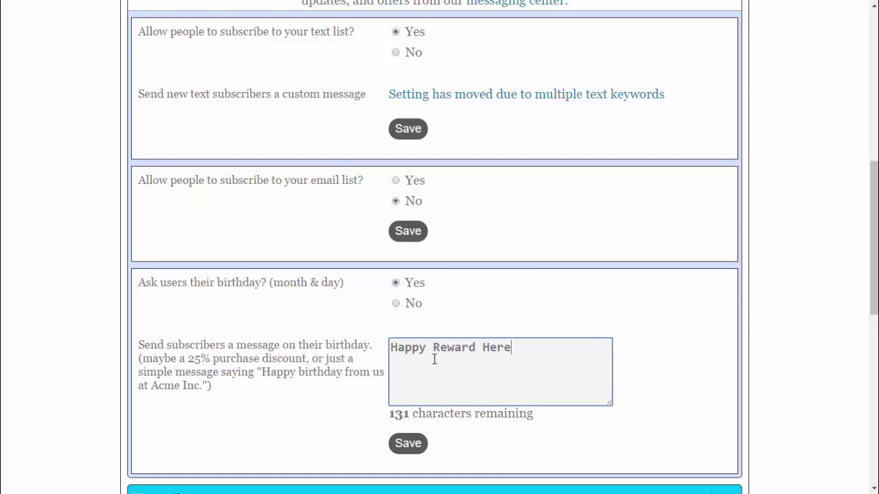
left_click(405, 446)
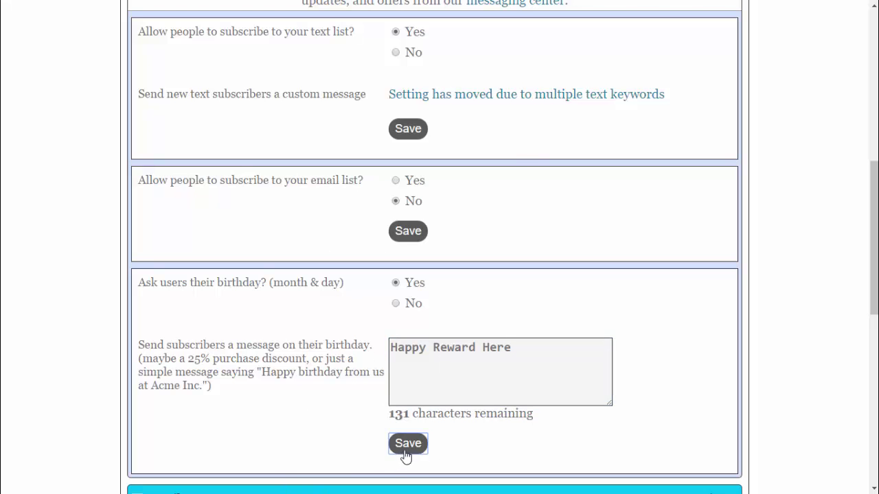
scroll(507, 161, "up", 1)
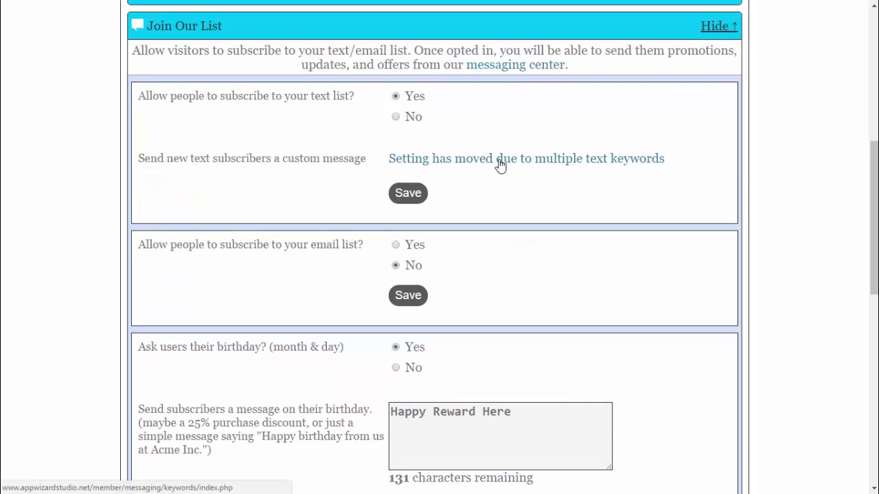
Step: Give keyword kioskdem3 the sign-up incentive message 'Set Up Reward Here'
left_click(500, 160)
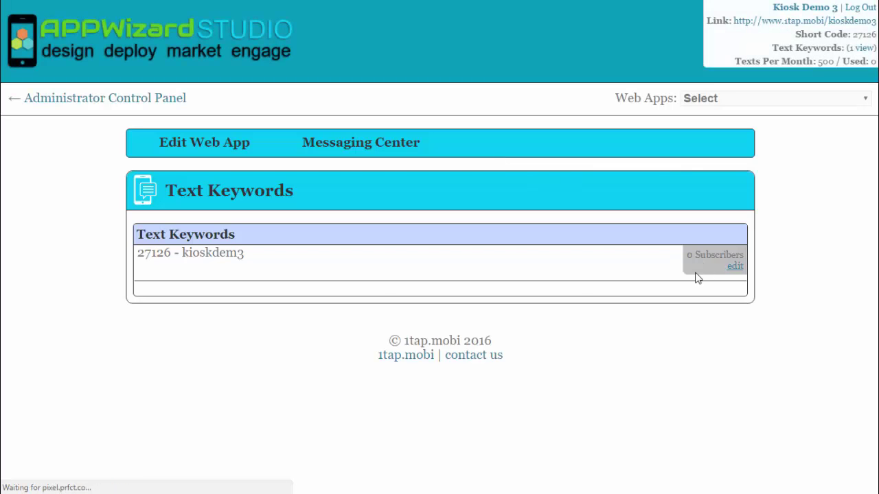
left_click(736, 268)
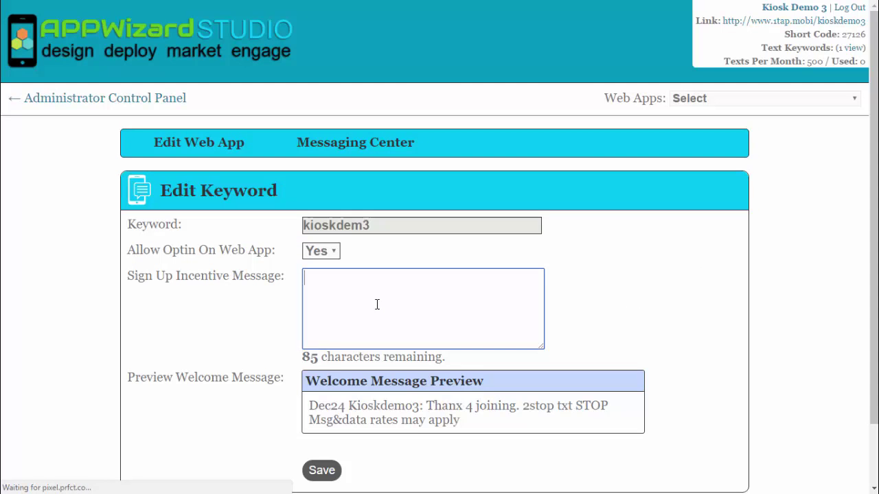
left_click(377, 304)
type("Set Up ")
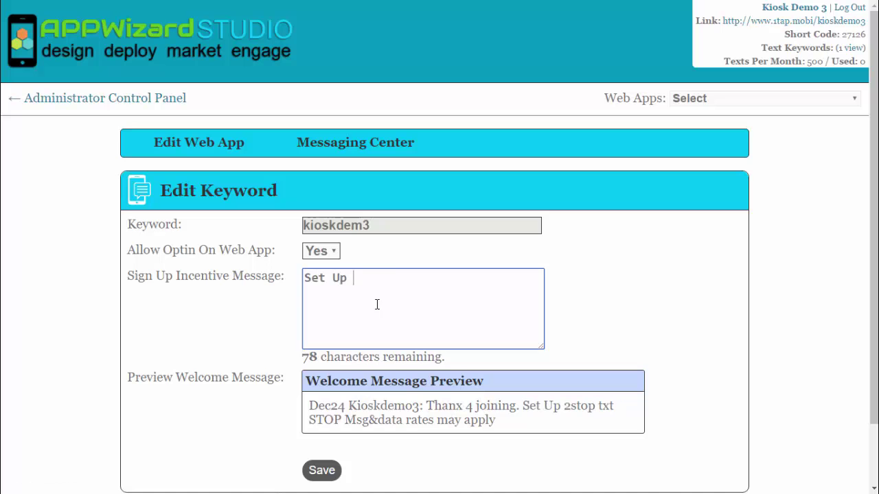
type("Reward Here")
left_click(321, 470)
left_click(186, 145)
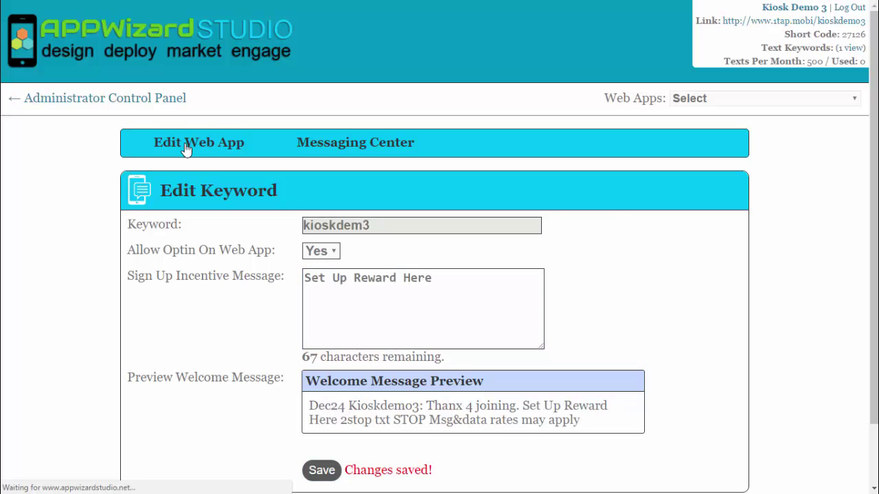
scroll(636, 309, "down", 2)
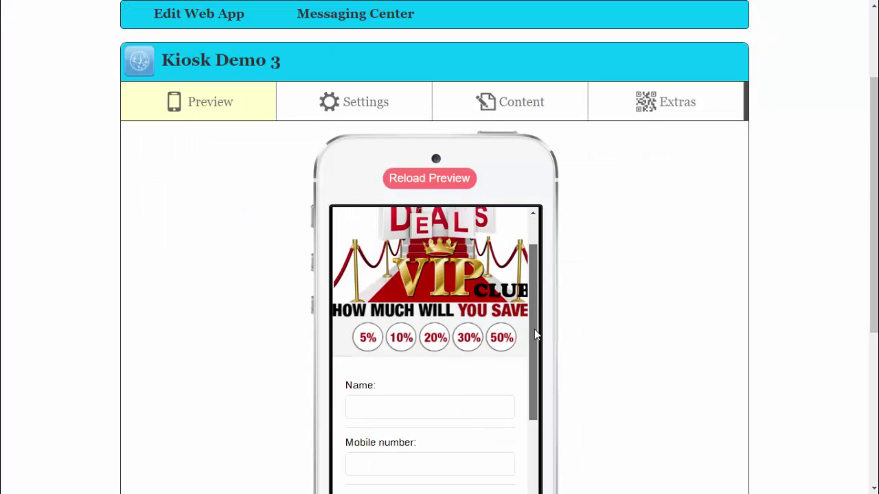
scroll(534, 329, "down", 3)
scroll(542, 408, "down", 2)
scroll(541, 407, "down", 2)
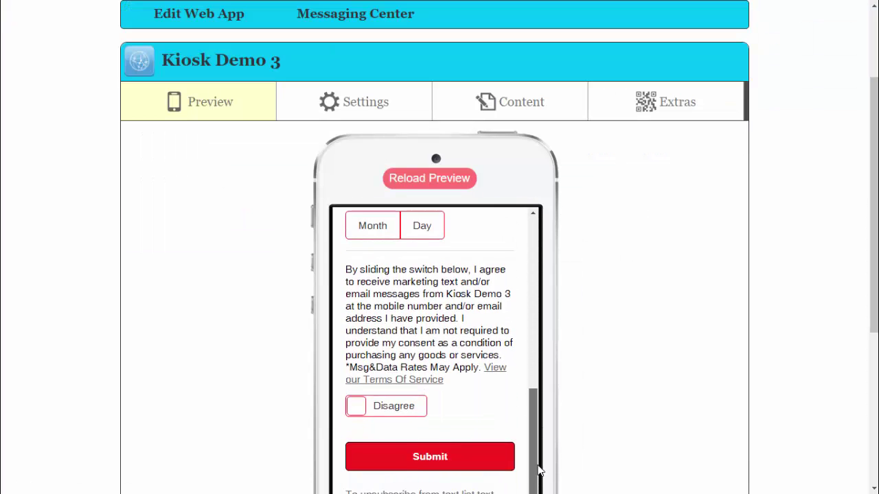
scroll(530, 434, "up", 1)
scroll(530, 412, "up", 2)
scroll(529, 412, "up", 5)
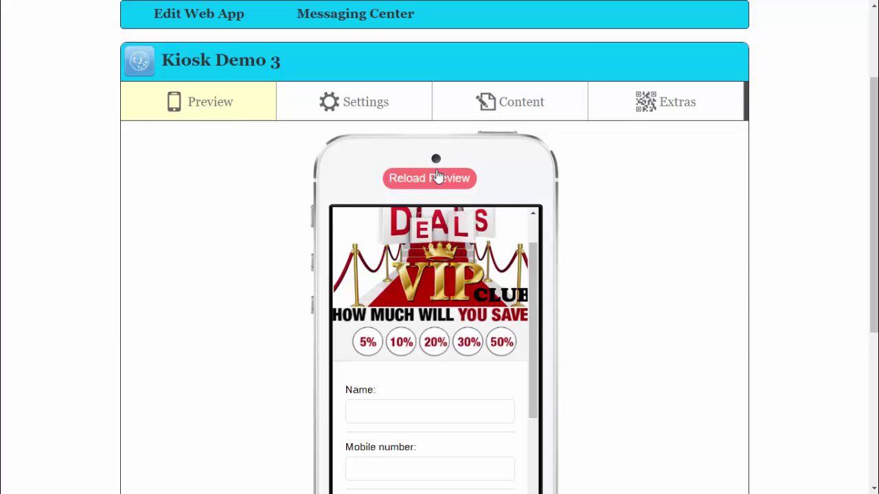
scroll(533, 332, "down", 4)
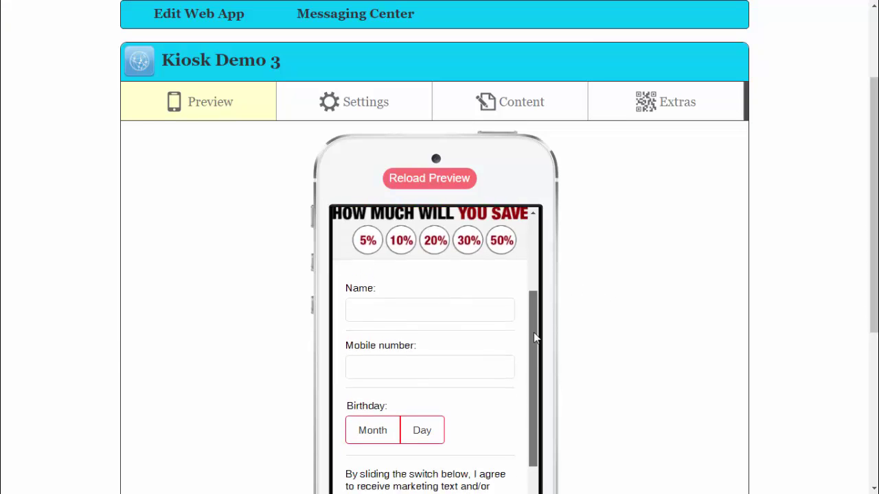
Step: Open the Advanced Styles & Colors settings and expand the Forms and Labels groups
left_click(373, 104)
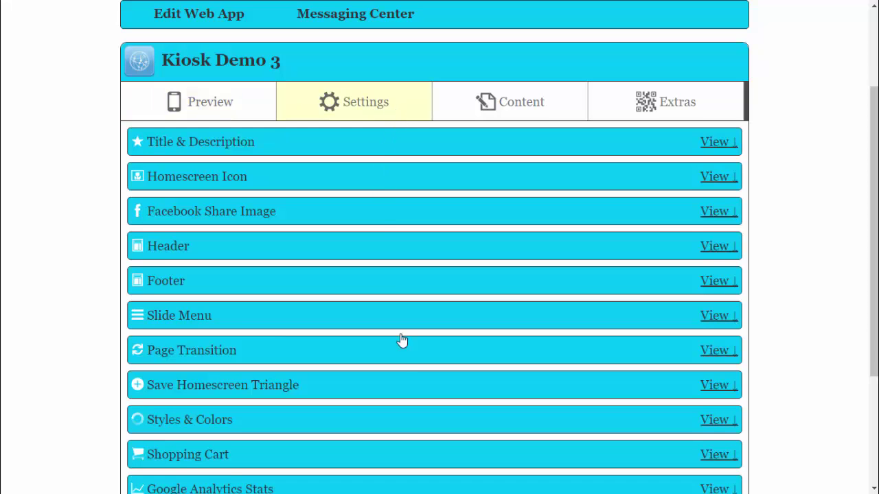
scroll(408, 357, "down", 1)
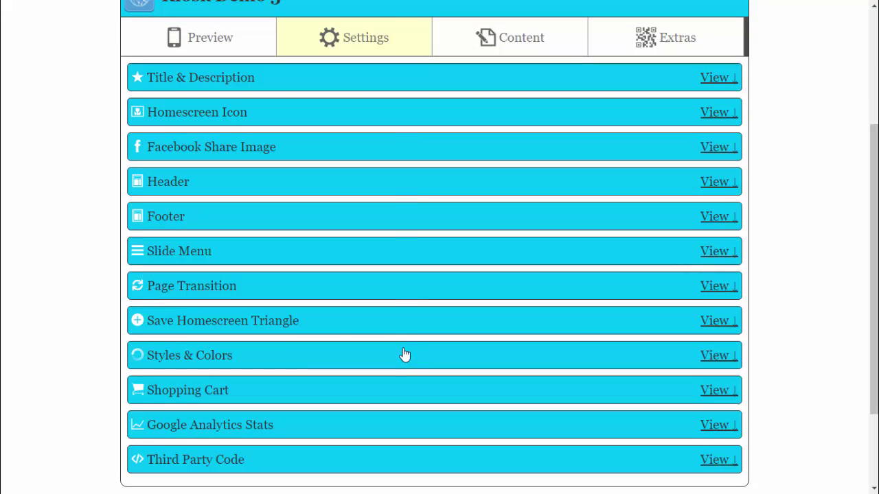
left_click(302, 359)
scroll(403, 293, "down", 3)
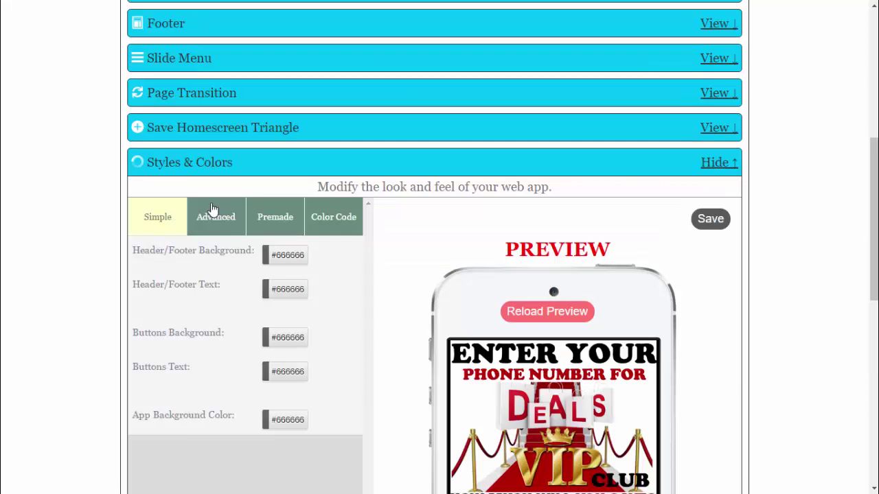
left_click(213, 212)
scroll(414, 260, "down", 1)
scroll(414, 260, "down", 1)
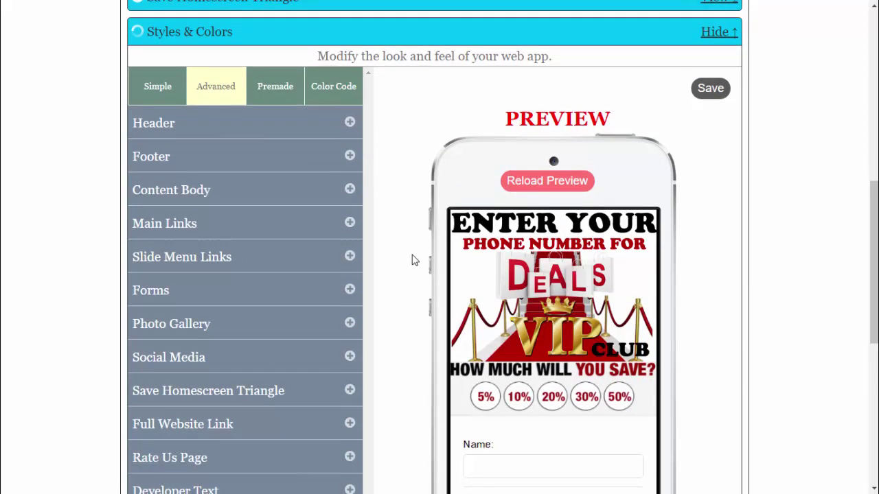
scroll(410, 266, "down", 1)
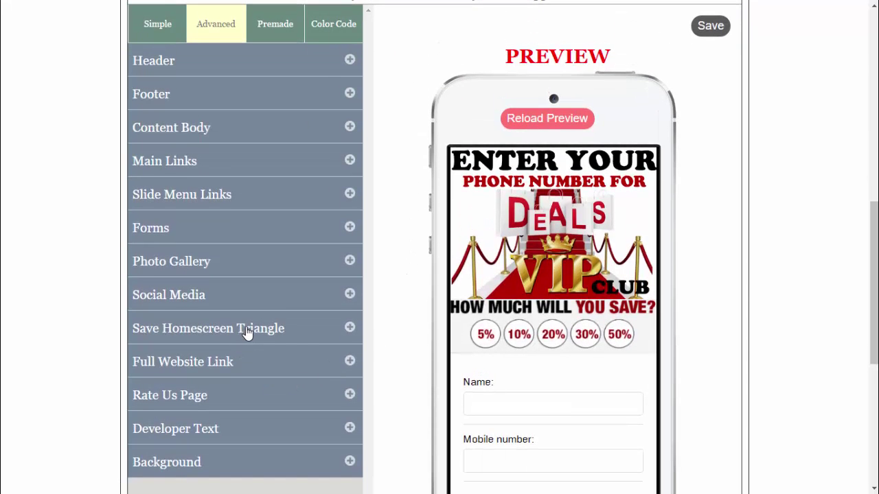
left_click(350, 230)
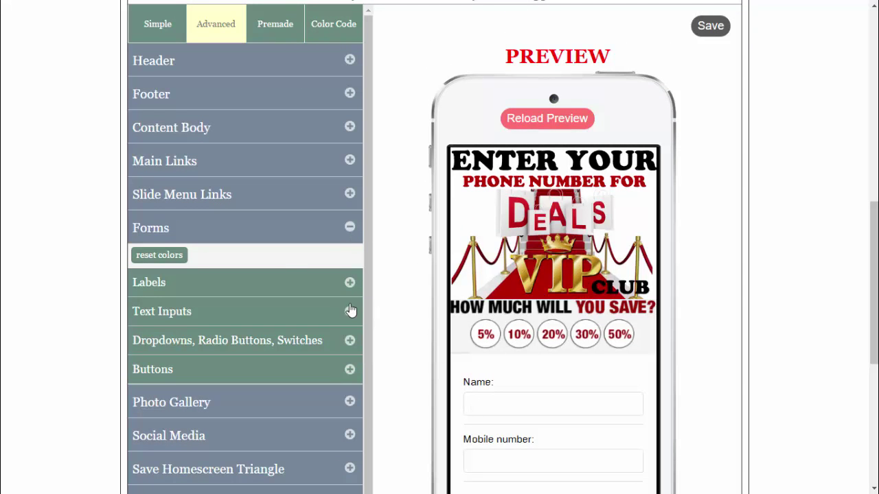
left_click(350, 282)
Step: Give text inputs a red #f71e1e border and black #000000 dividers
left_click(350, 444)
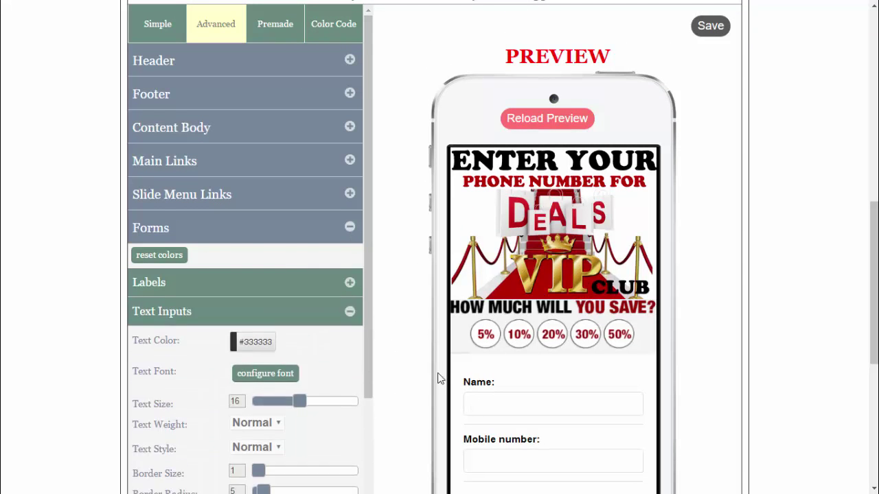
left_click(263, 367)
left_click(295, 296)
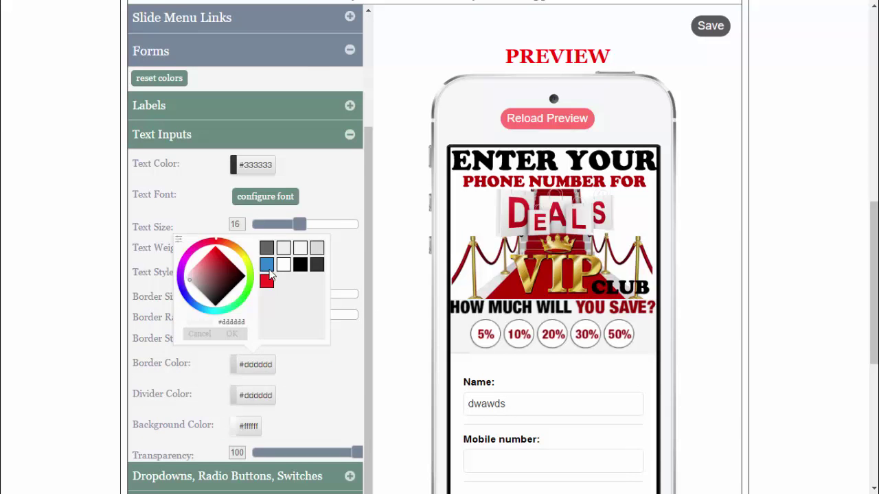
left_click(502, 424)
left_click(254, 405)
Step: Set the dropdown selected colour and button styling to black, then save the styles
scroll(254, 405, "down", 2)
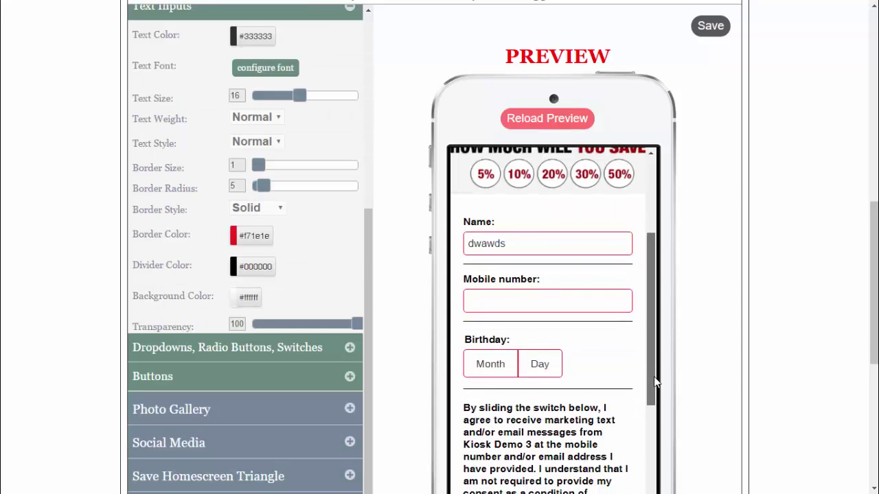
scroll(654, 377, "down", 5)
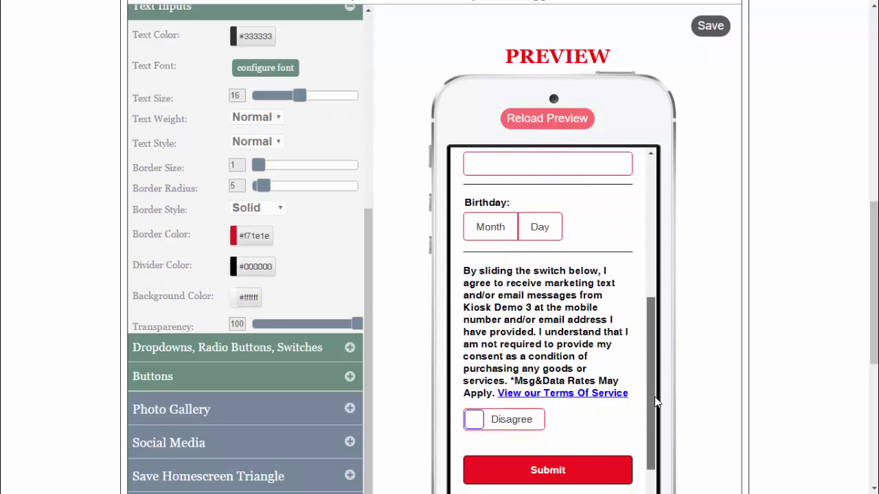
left_click(350, 348)
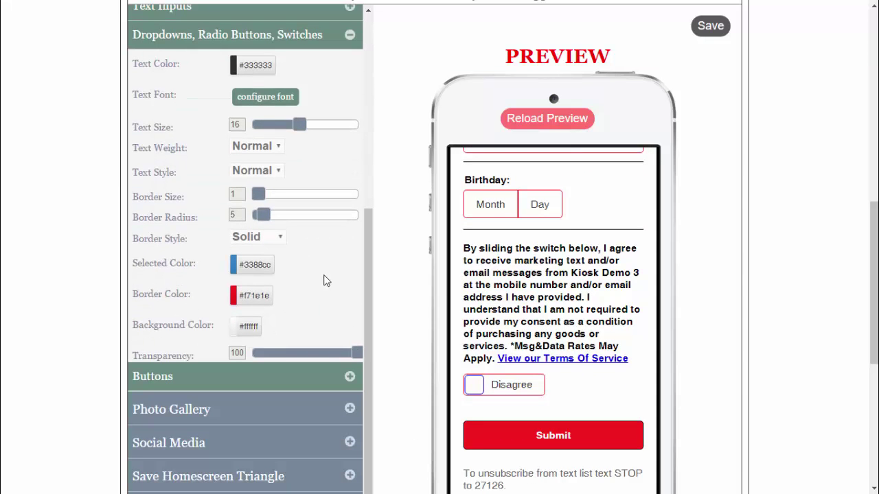
left_click(261, 270)
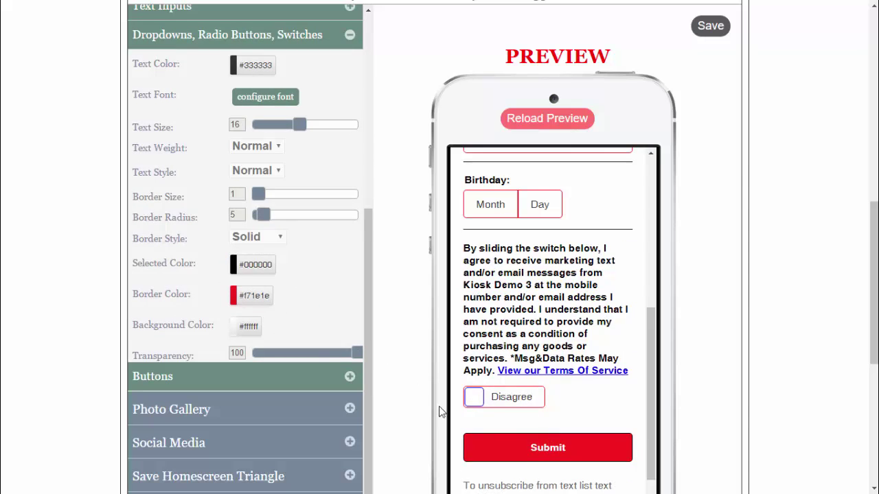
left_click(322, 376)
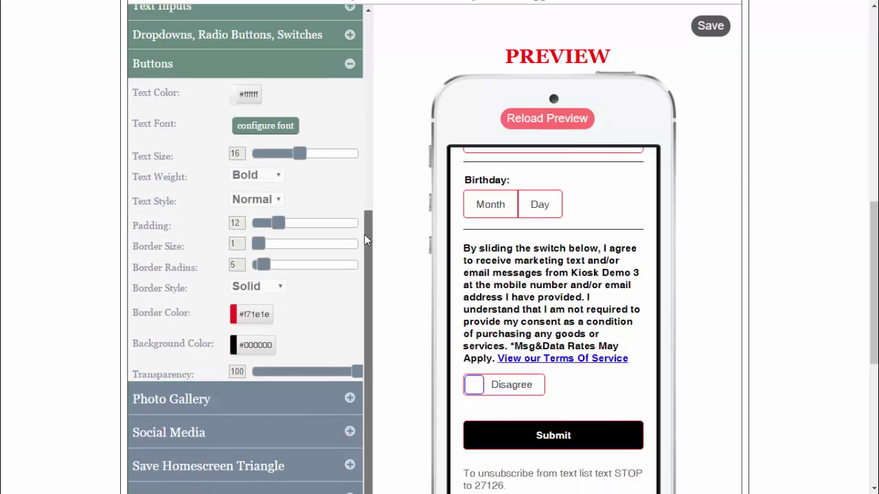
scroll(366, 177, "up", 3)
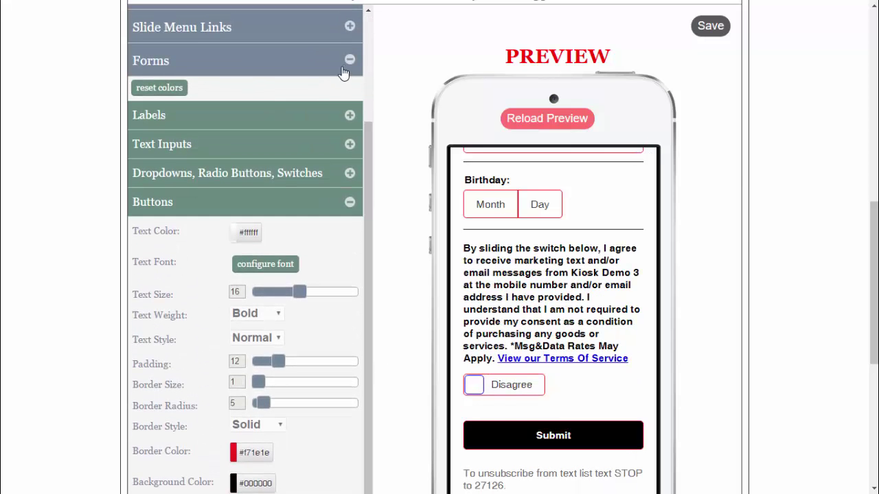
left_click(350, 62)
scroll(380, 144, "up", 3)
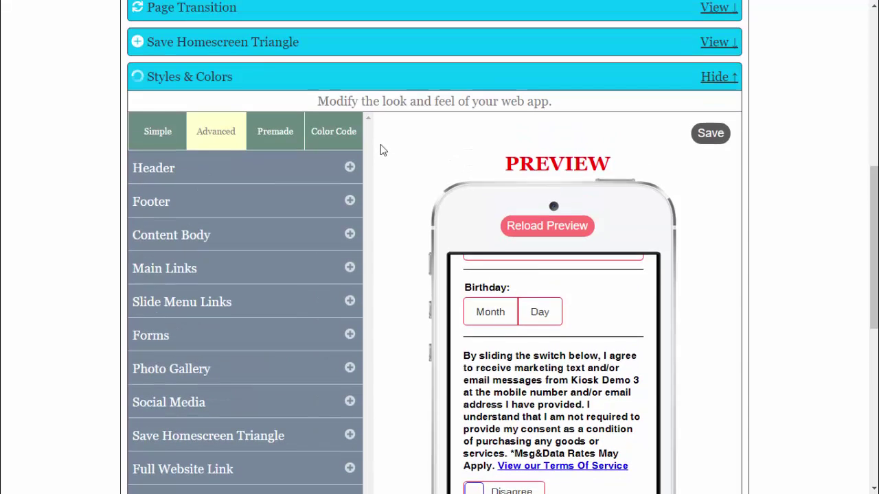
scroll(687, 202, "down", 2)
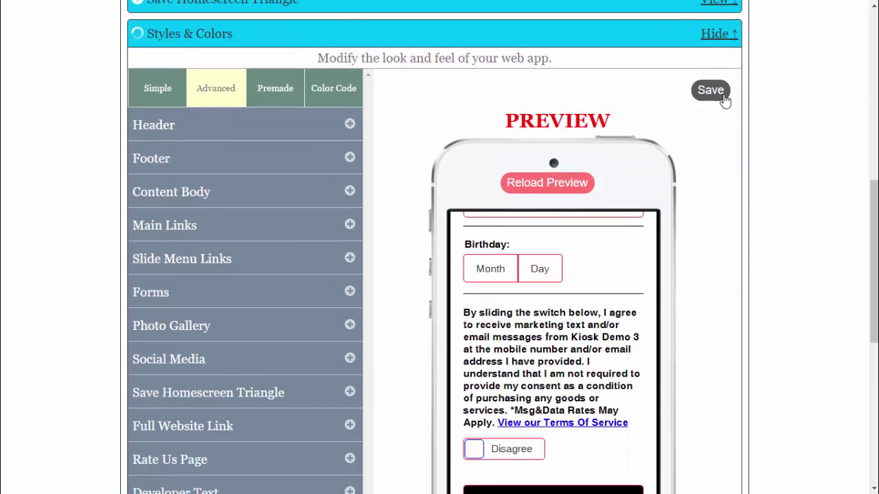
left_click(719, 92)
Step: Reload the app preview to check the restyled sign-up form
scroll(455, 151, "up", 5)
left_click(216, 102)
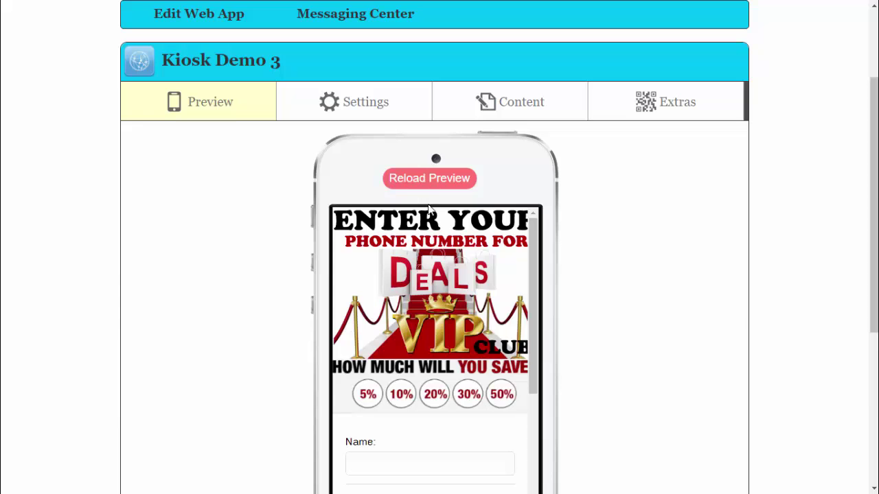
left_click(420, 179)
scroll(680, 237, "down", 2)
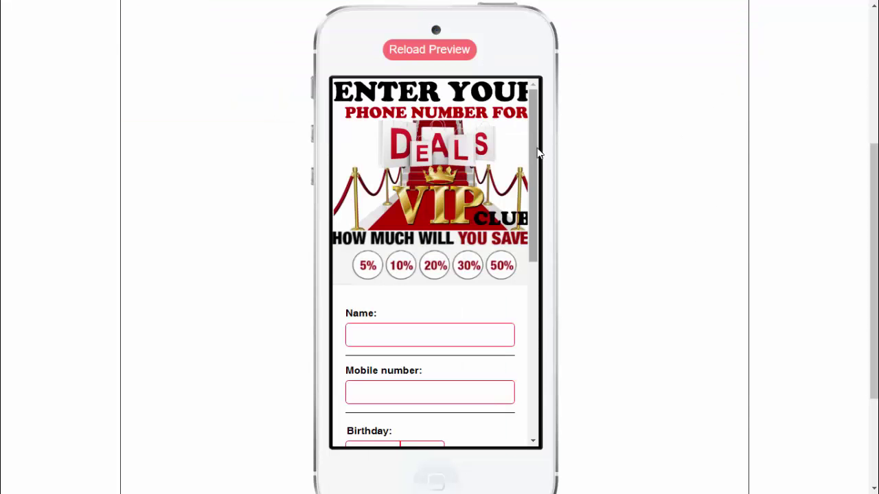
scroll(539, 225, "down", 3)
scroll(539, 225, "down", 2)
scroll(542, 275, "down", 1)
scroll(531, 313, "down", 1)
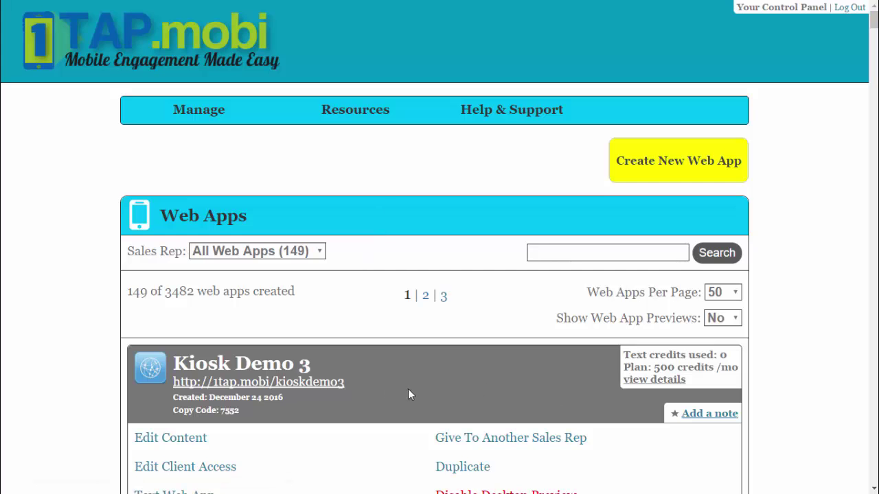
Step: Scroll the Web Apps list and select the Loyalty Reward Kiosk copy code 7551
scroll(387, 382, "down", 2)
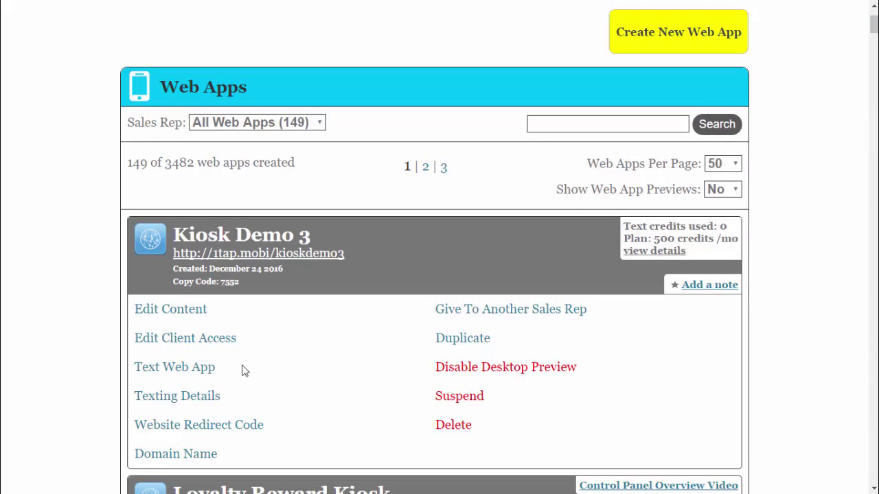
scroll(716, 298, "up", 1)
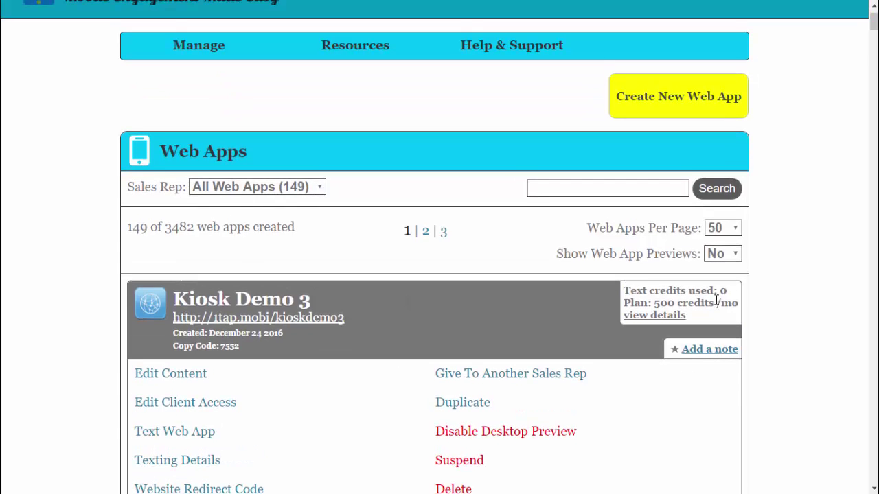
scroll(714, 307, "down", 2)
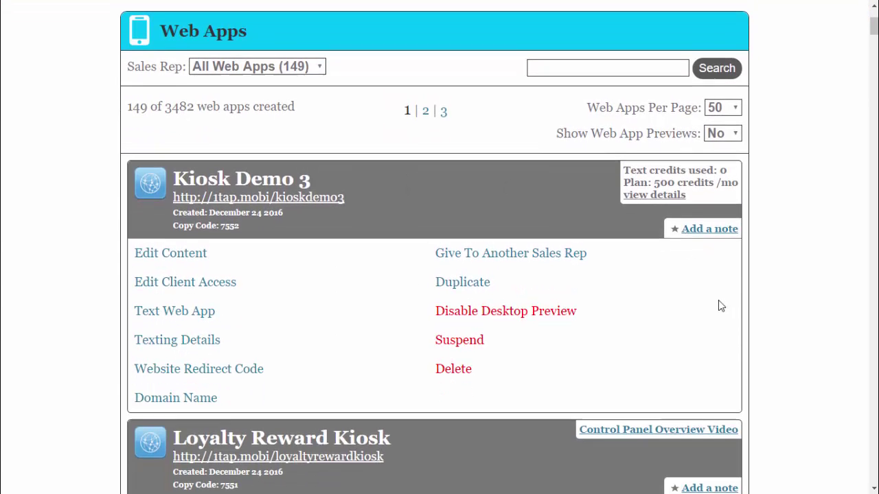
scroll(720, 306, "up", 2)
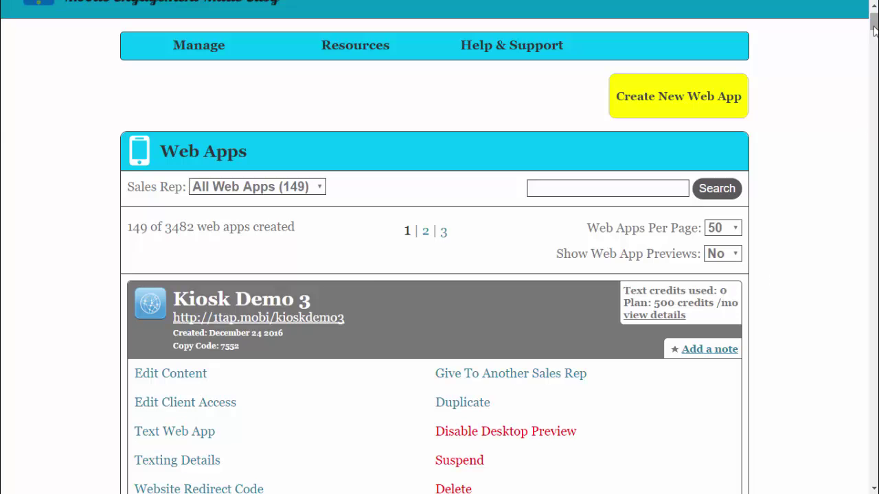
scroll(355, 282, "down", 1)
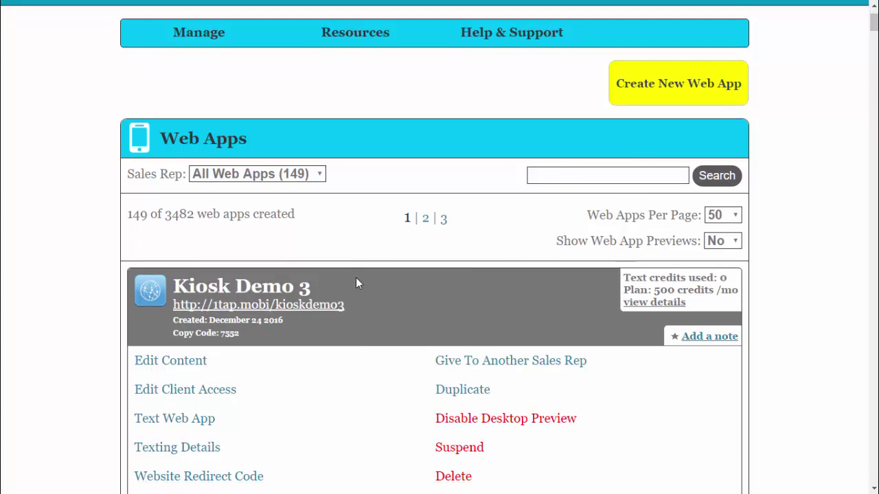
scroll(355, 282, "down", 2)
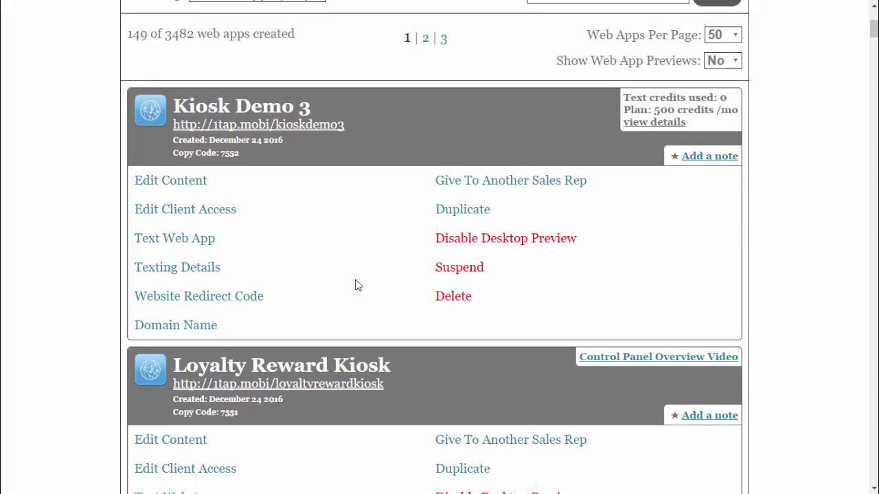
scroll(356, 285, "down", 1)
left_click_drag(243, 348, 174, 348)
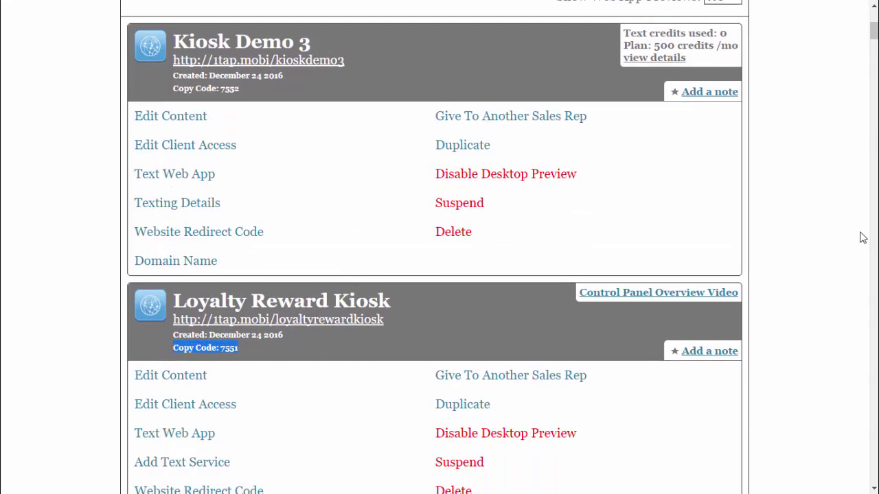